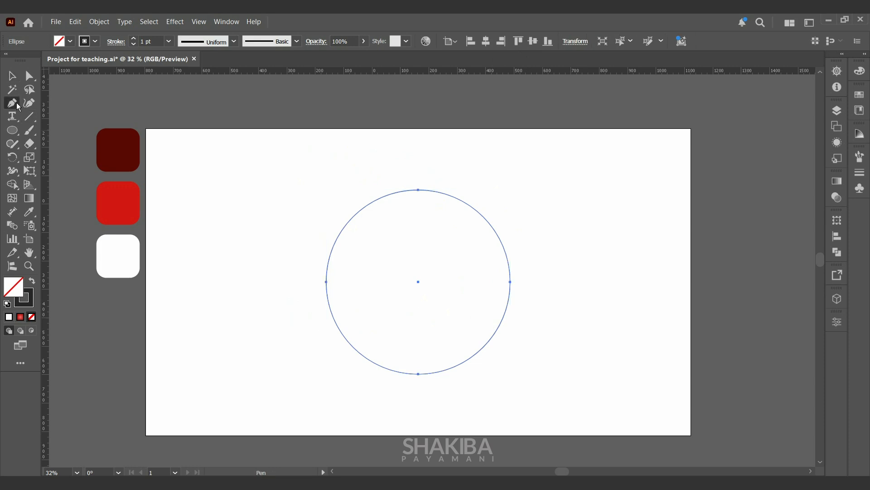
Draw an open S-shaped wave through the circle's centre with the Pen tool, its ends extending slightly beyond both sides
click(315, 282)
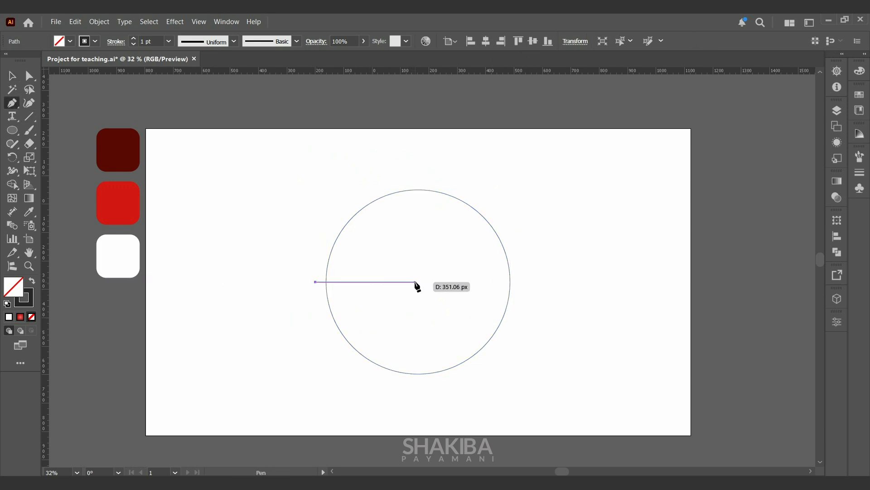
drag(418, 282, 494, 354)
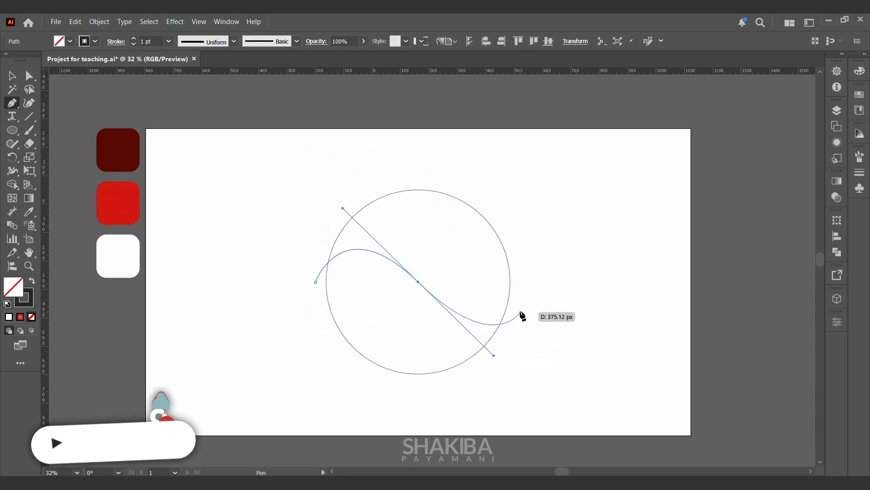
click(521, 282)
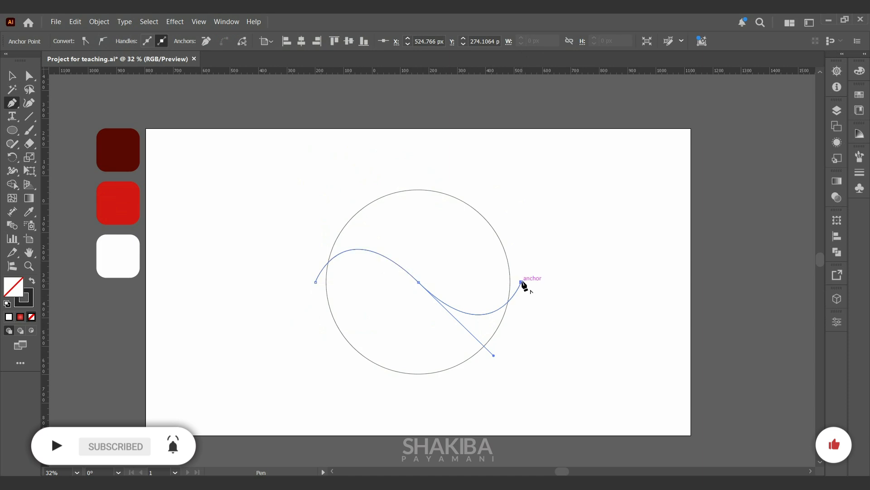
key(v)
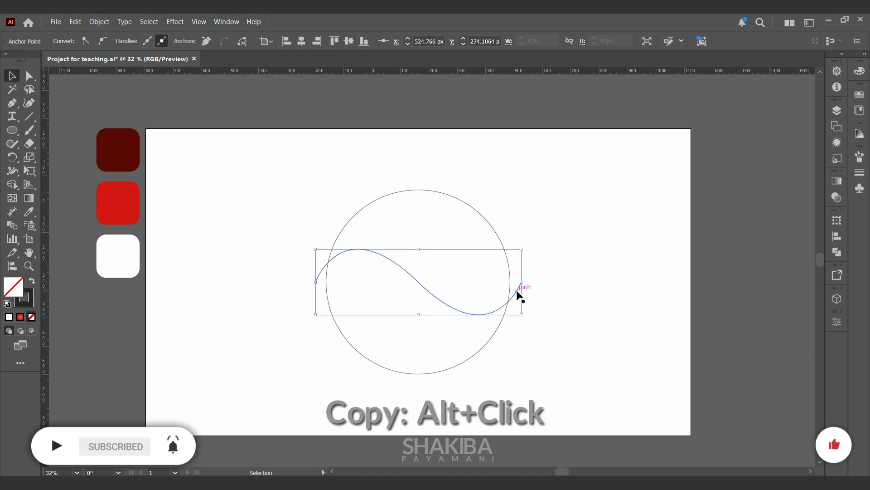
Duplicate the wave slightly below the original, then group the two waves and centre them vertically on the artboard
drag(518, 291, 519, 303)
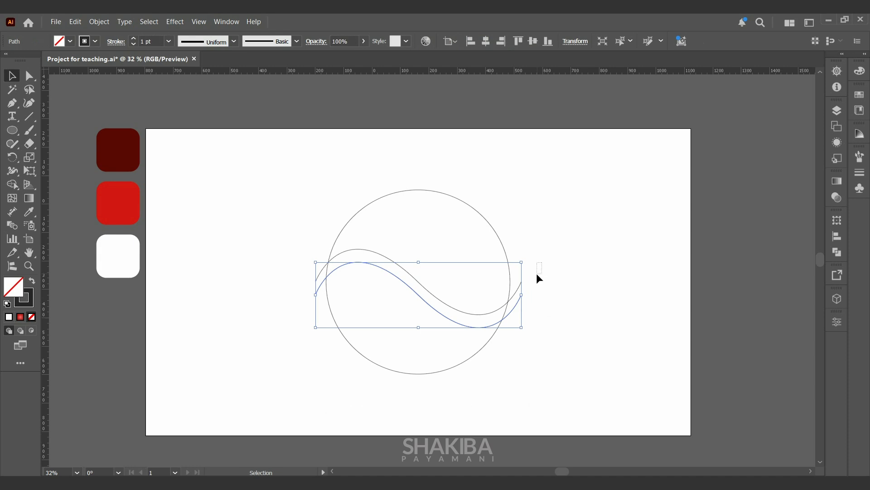
key(ctrl+a)
key(ctrl+g)
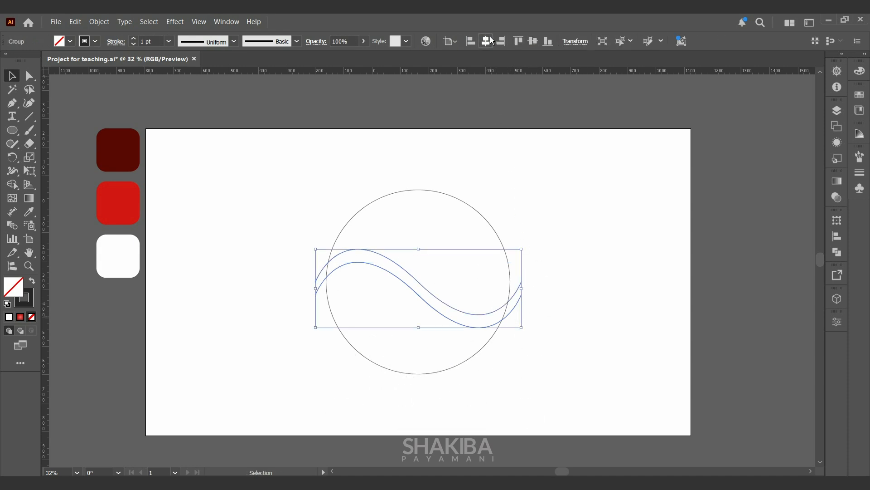
click(534, 45)
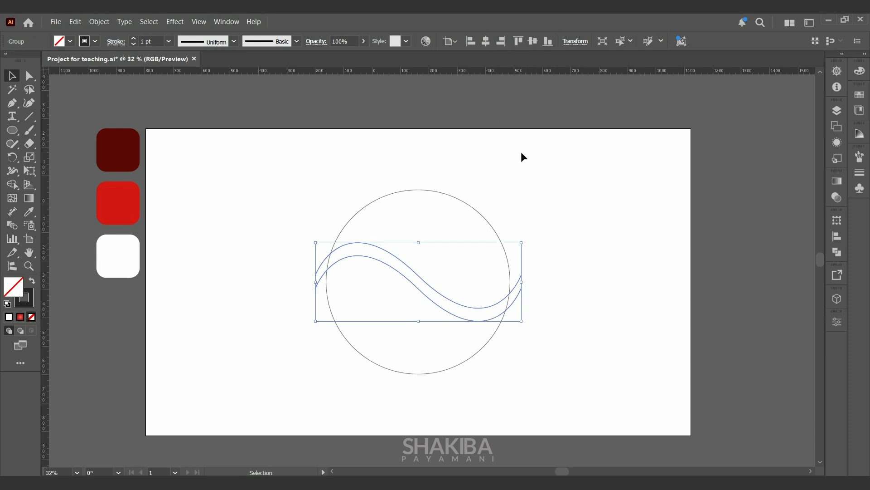
Divide the circle along the two waves with Pathfinder Divide and ungroup the resulting pieces
drag(516, 192, 321, 357)
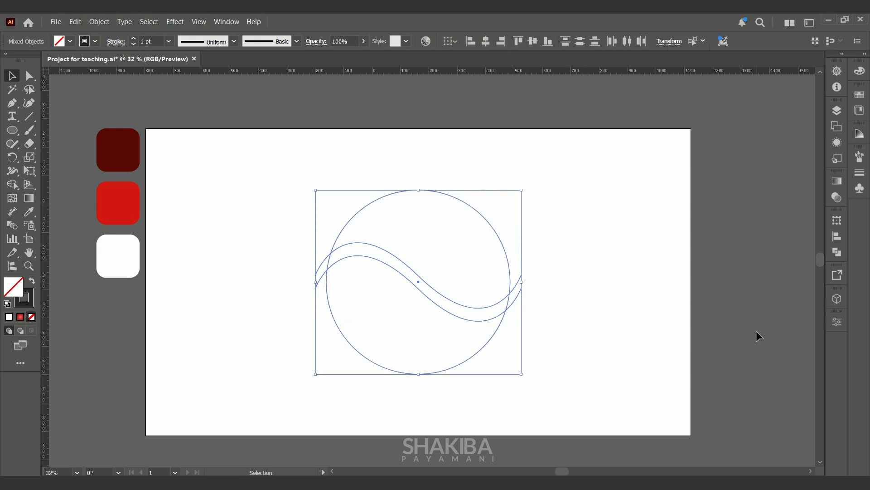
click(837, 253)
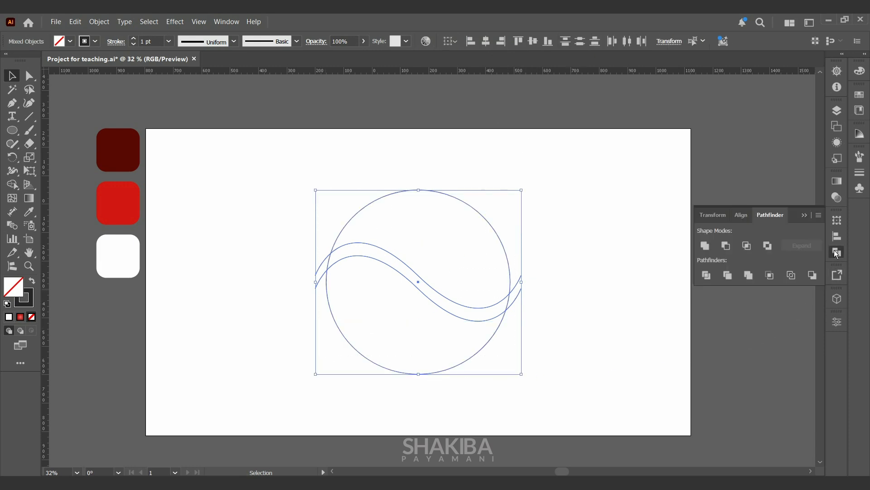
click(708, 275)
right_click(474, 303)
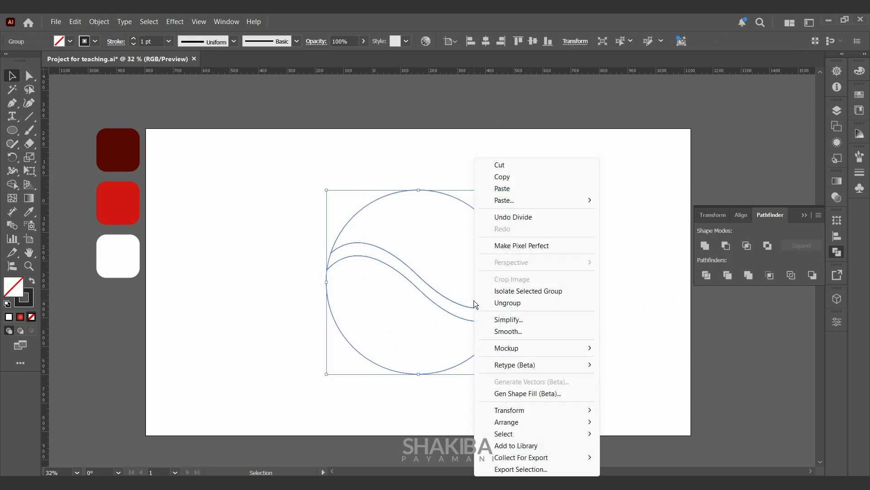
click(496, 303)
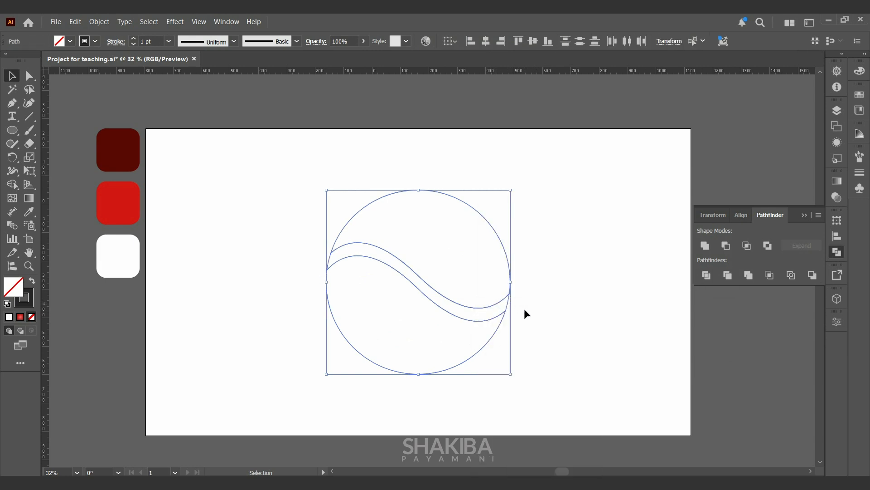
Delete the narrow wavy band between the upper and lower parts of the circle
click(524, 308)
click(508, 302)
key(Delete)
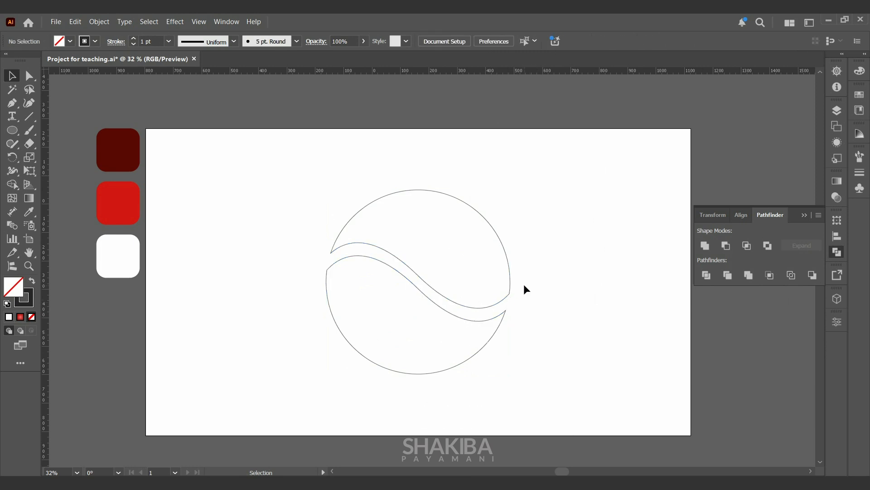
Add the text "GRAPHIC" and place it roughly centred above the circle
click(12, 116)
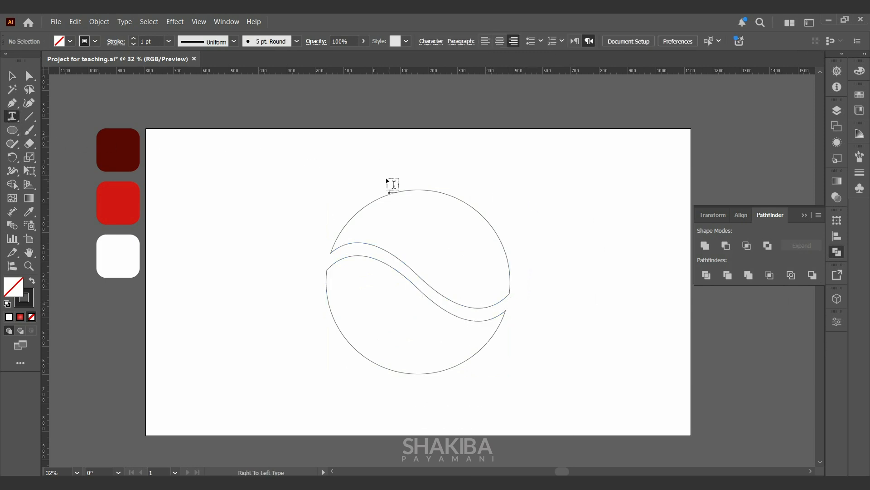
click(503, 176)
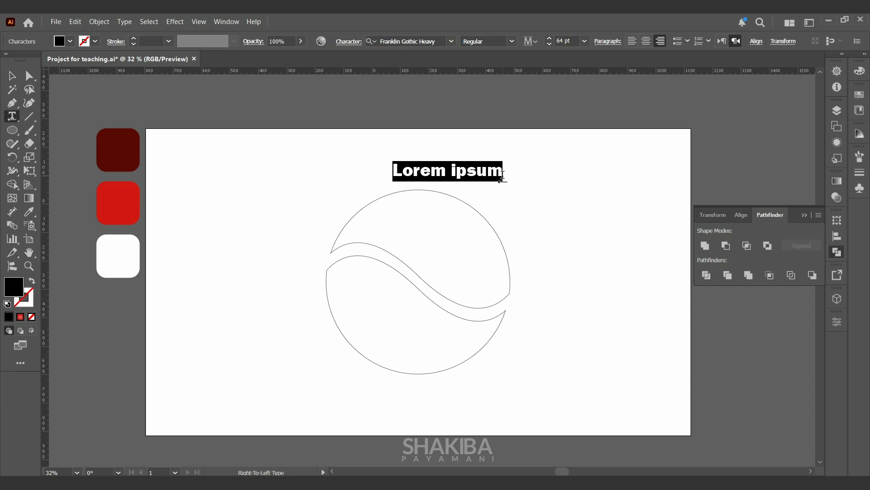
text(G)
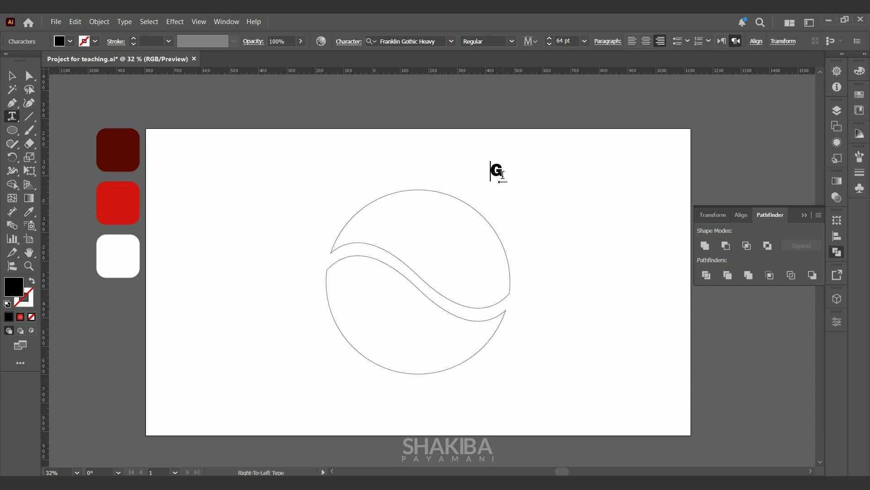
text(RAPHIC)
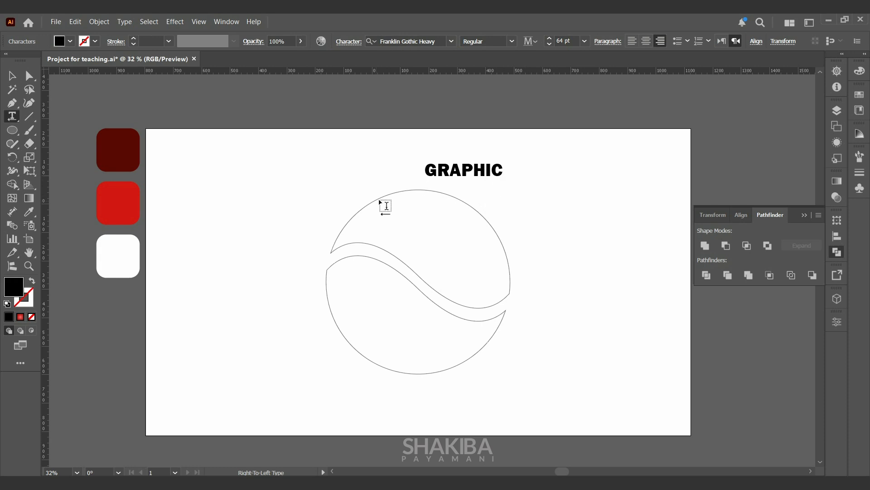
click(9, 78)
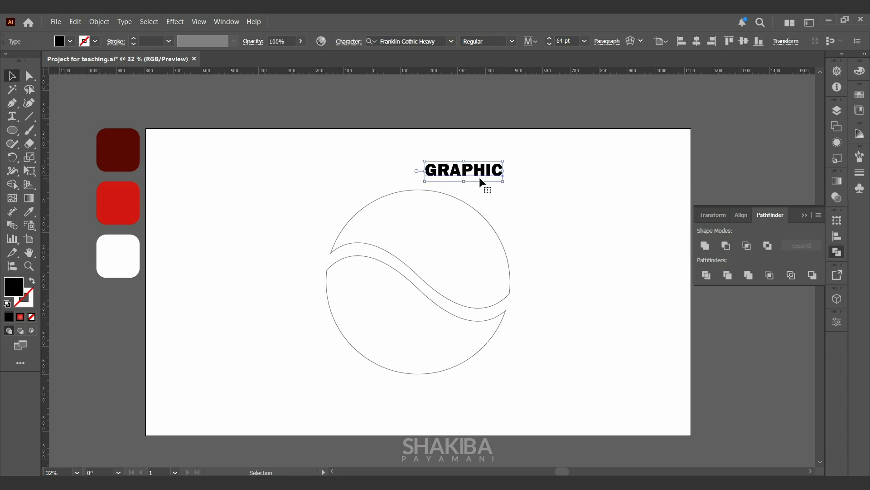
drag(479, 178, 431, 176)
Duplicate the GRAPHIC text straight down below the circle and change the copy to "DESIGN"
drag(431, 176, 435, 414)
double_click(427, 408)
double_click(429, 408)
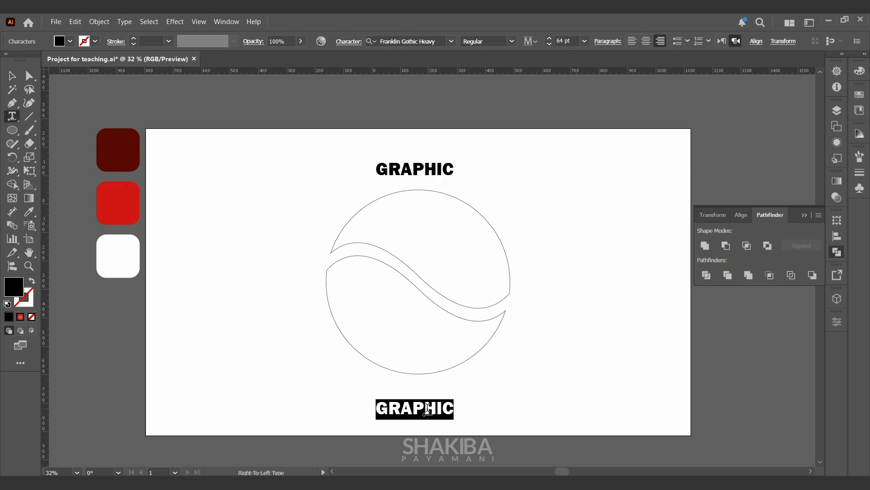
text(DESIGN)
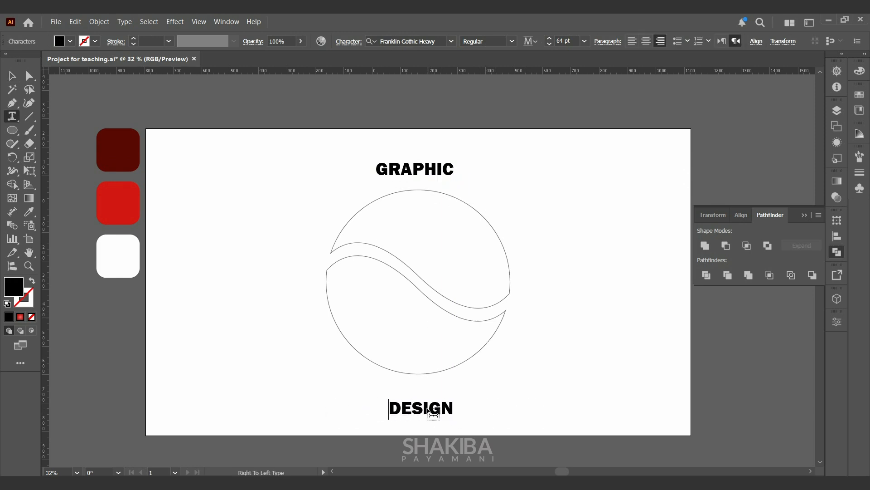
click(12, 77)
Bring both halves of the circle to the front of the stacking order, above the texts
drag(300, 254, 396, 340)
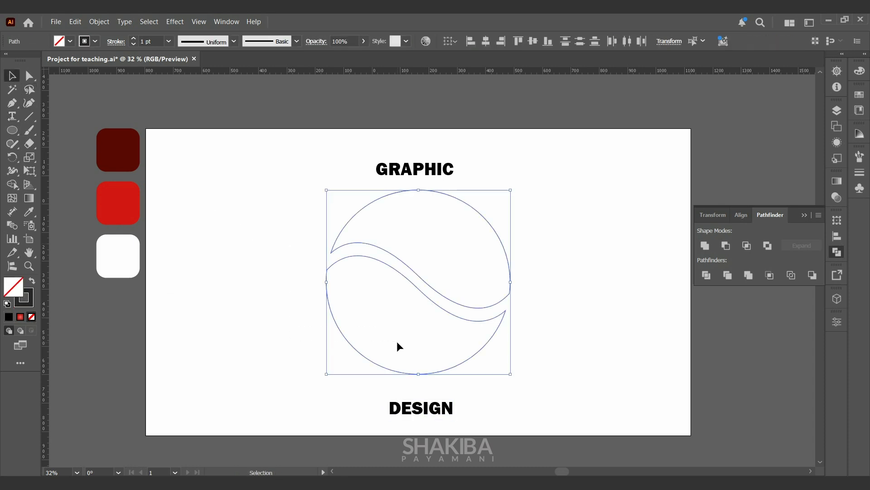
right_click(396, 336)
mouse_move(437, 425)
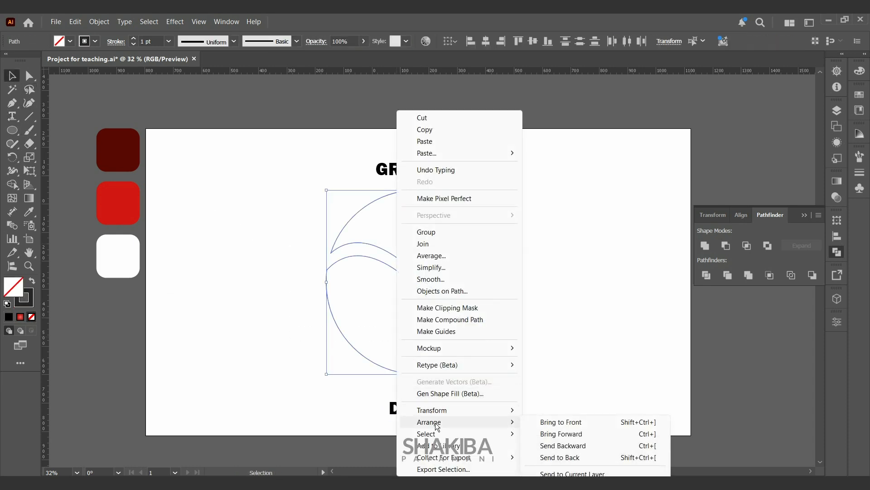
click(563, 424)
click(558, 294)
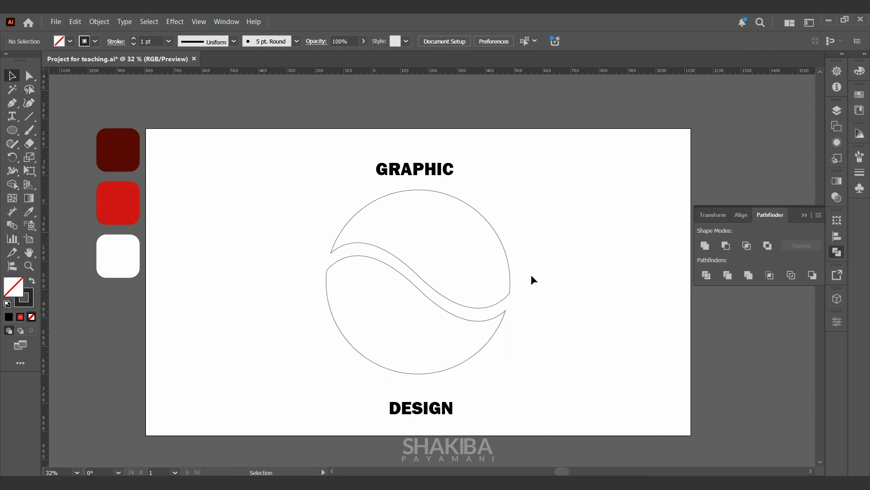
Warp the GRAPHIC text into the upper circle half using Envelope Distort with Make with Top Object
click(437, 169)
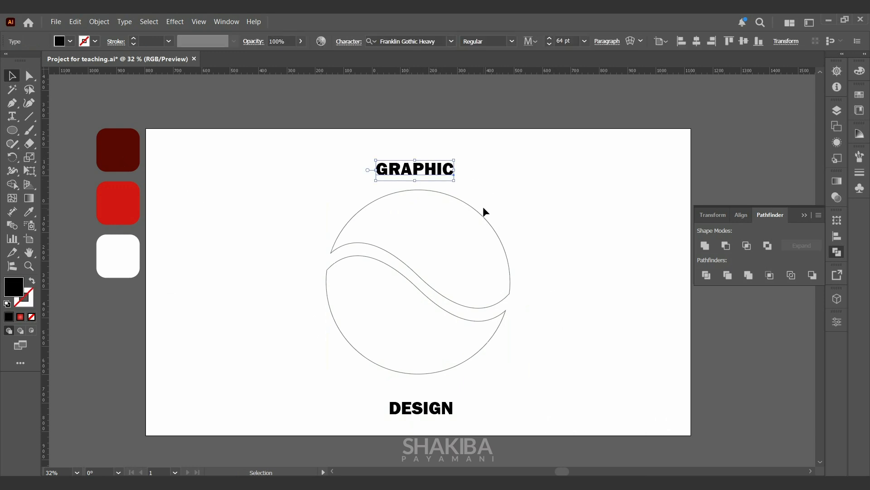
shift+click(483, 219)
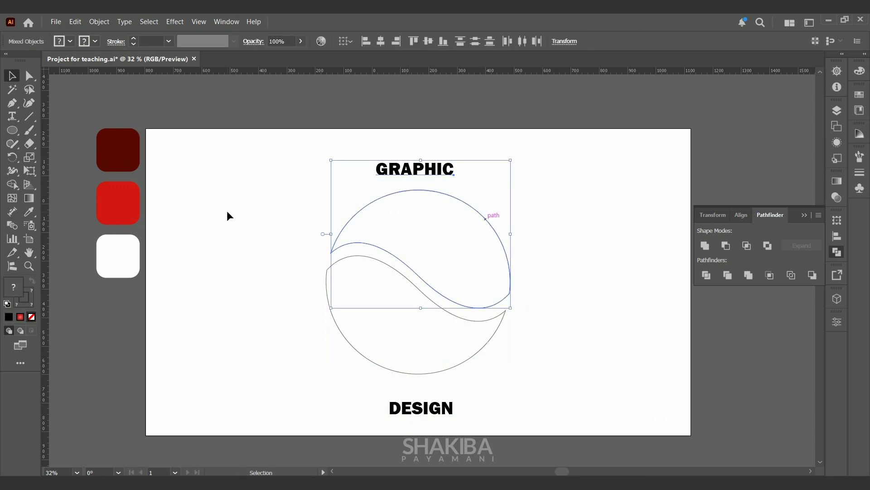
click(99, 23)
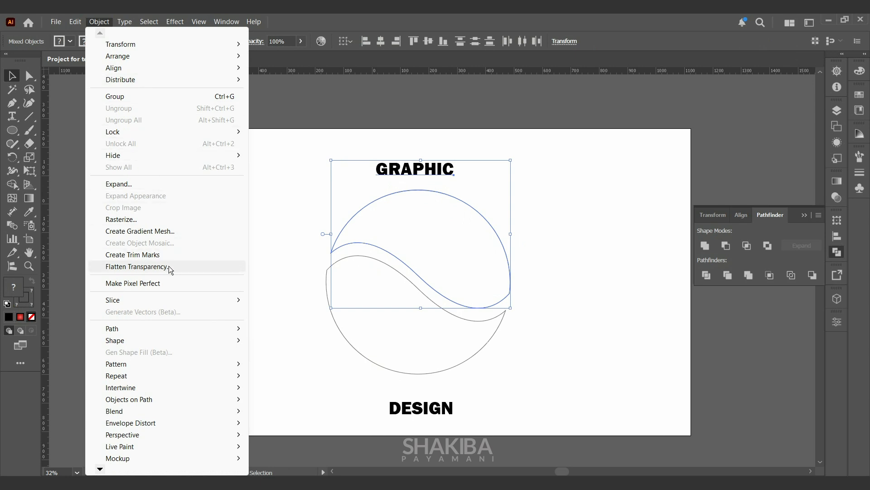
mouse_move(163, 422)
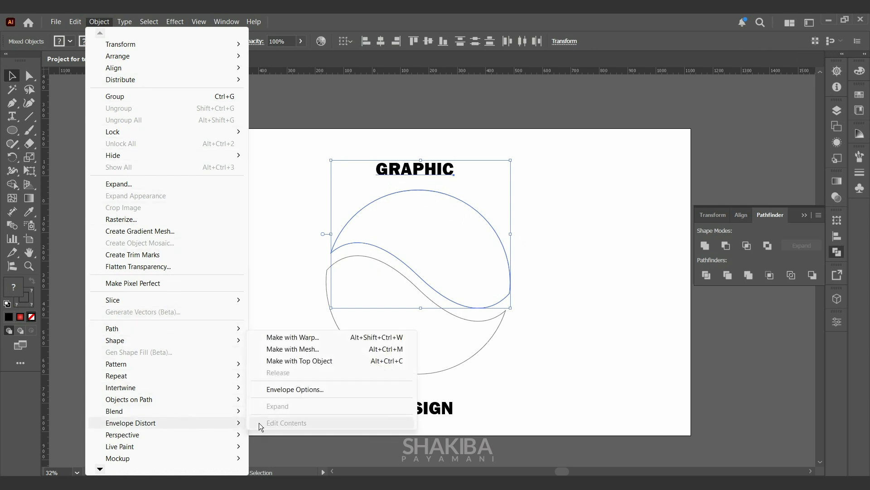
click(287, 360)
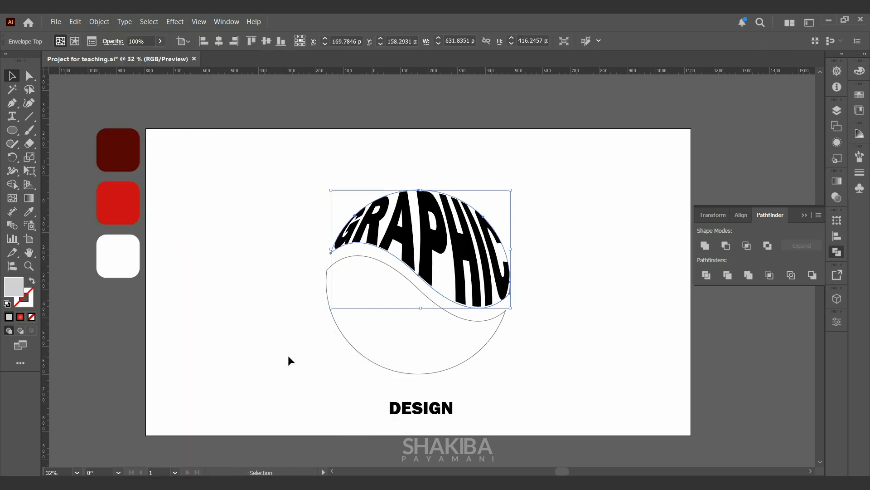
Warp the DESIGN text into the lower circle half using Envelope Distort with Make with Top Object
click(389, 411)
shift+click(420, 373)
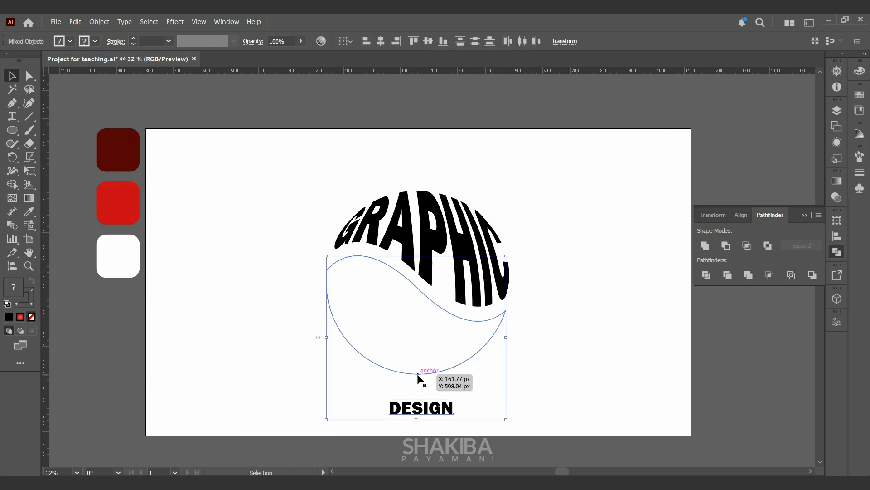
click(98, 22)
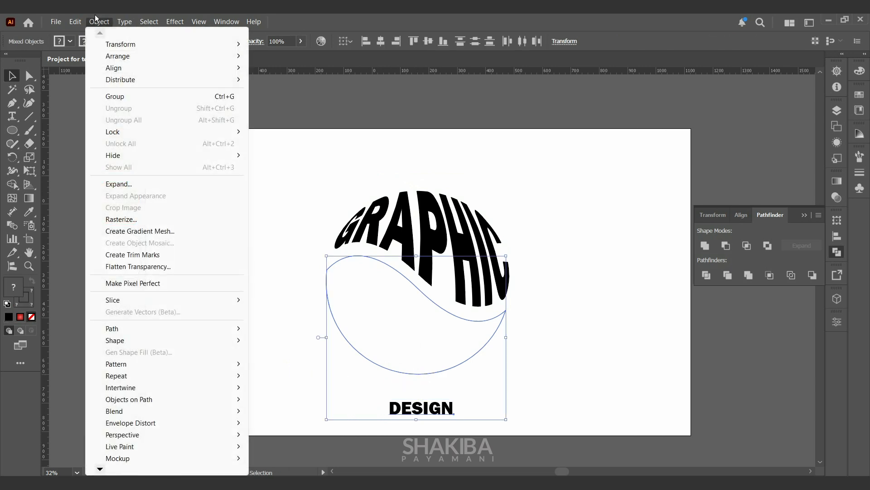
mouse_move(164, 419)
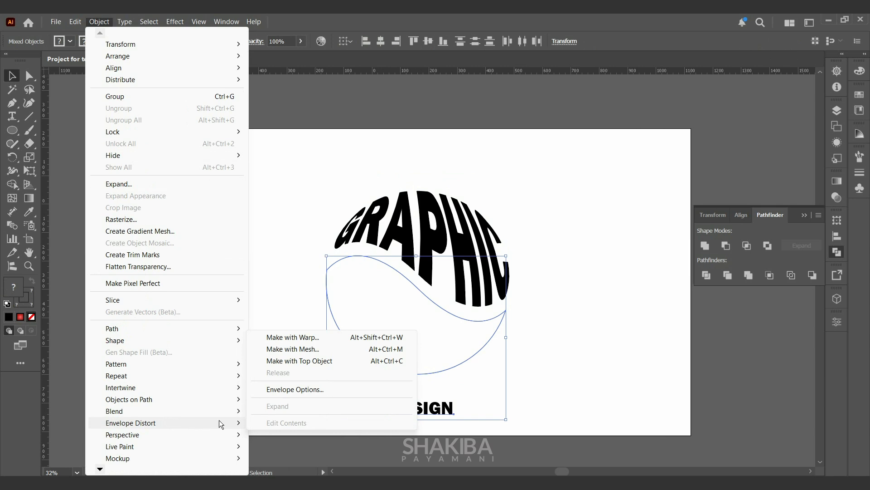
click(307, 362)
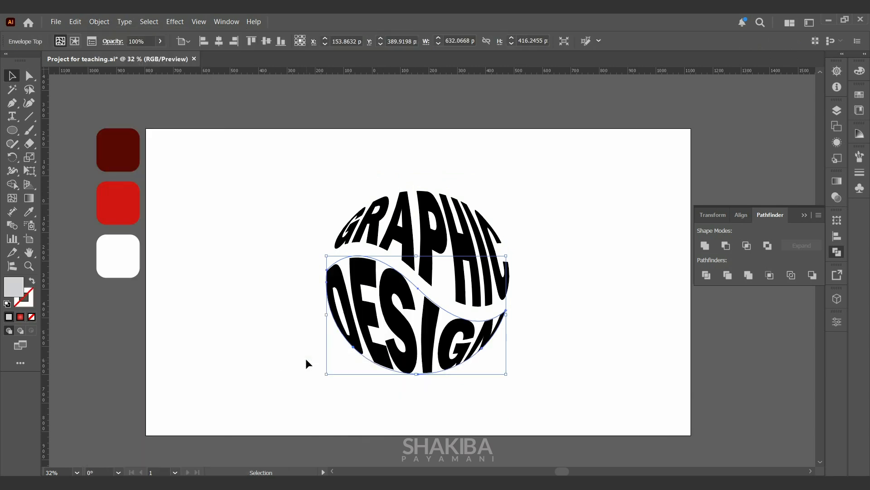
click(305, 358)
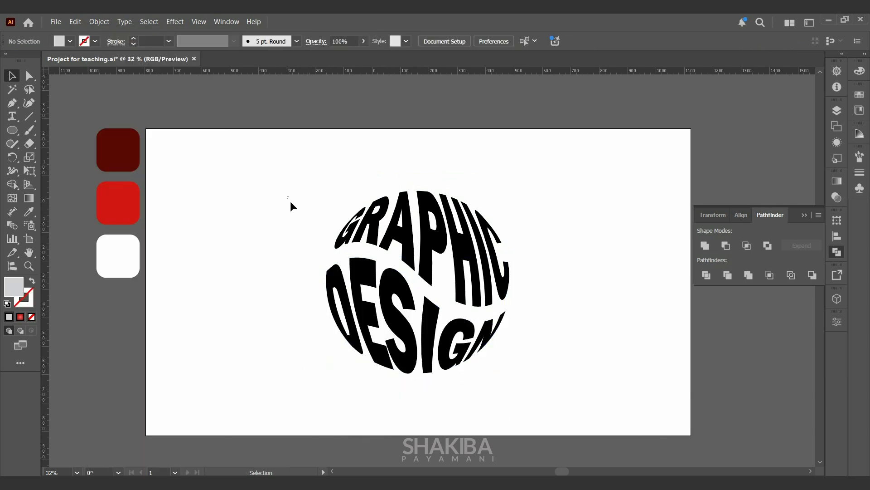
Expand both enveloped words, GRAPHIC and DESIGN, into editable shapes
drag(290, 200, 510, 389)
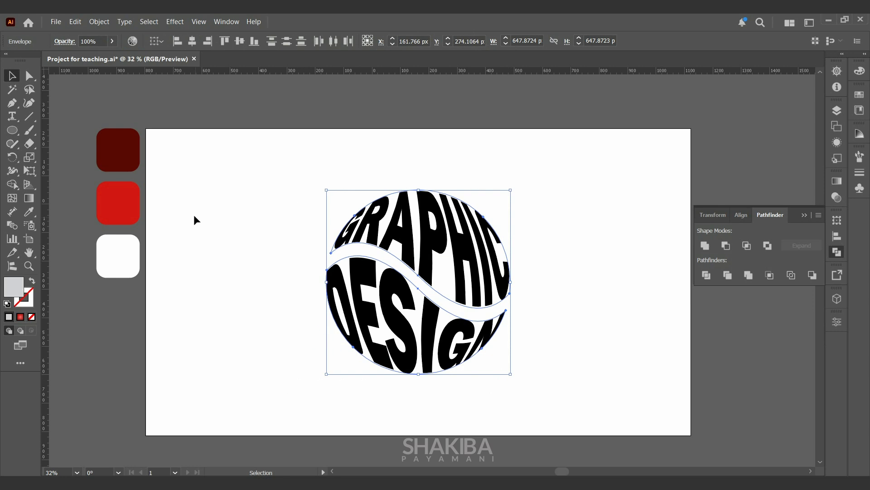
click(97, 22)
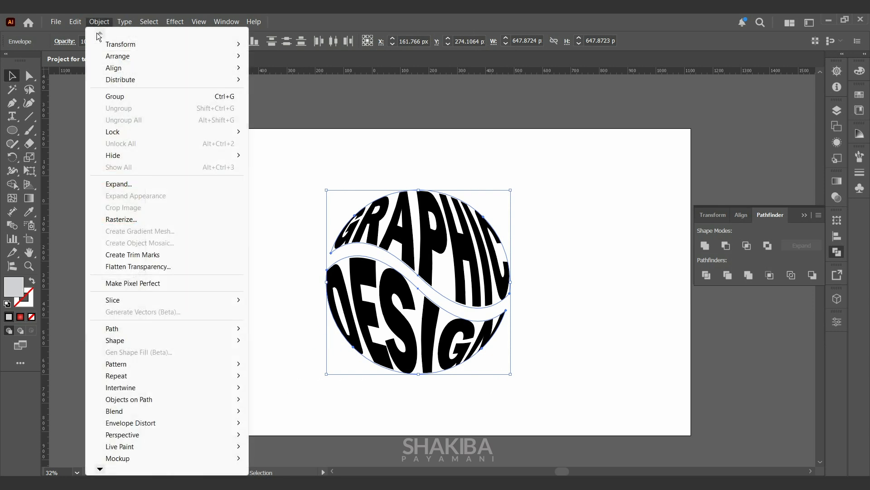
click(150, 184)
click(419, 316)
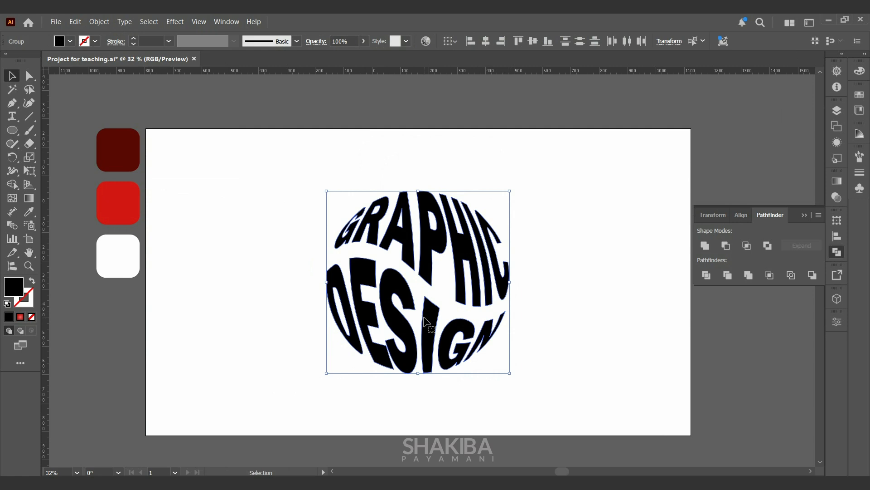
Group the expanded GRAPHIC and DESIGN words, then copy the group and paste two duplicates in place
right_click(424, 318)
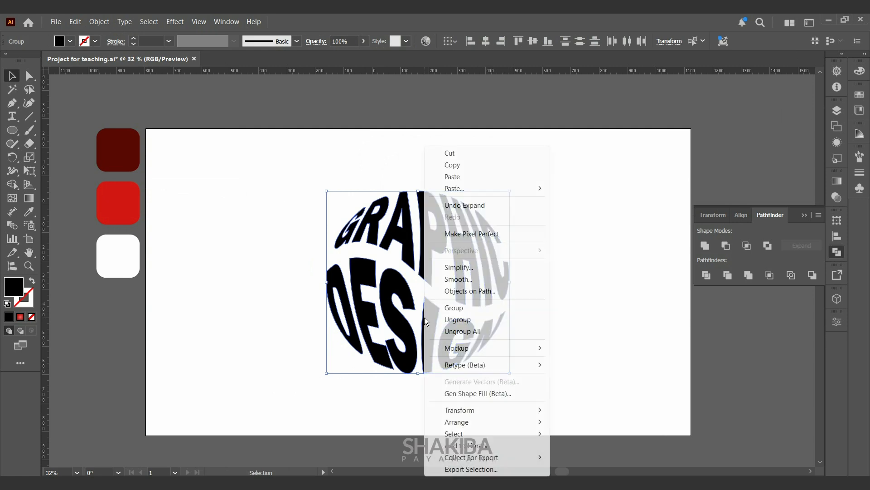
click(452, 308)
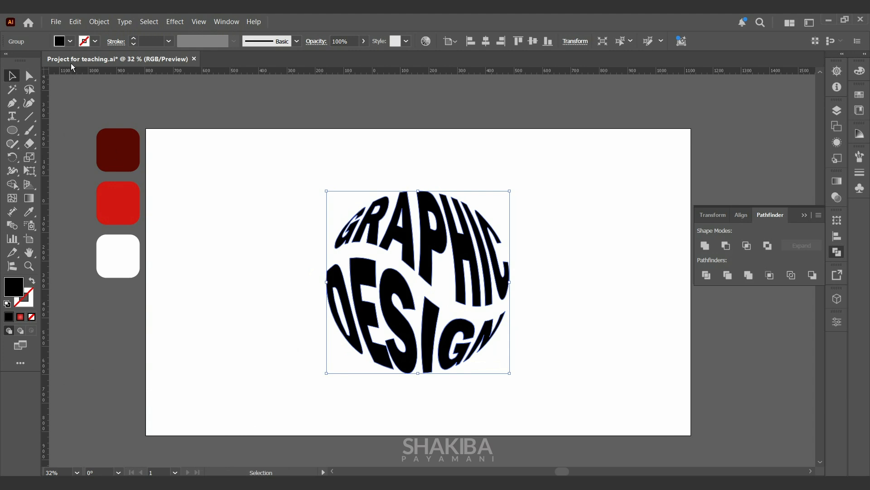
click(75, 21)
click(105, 76)
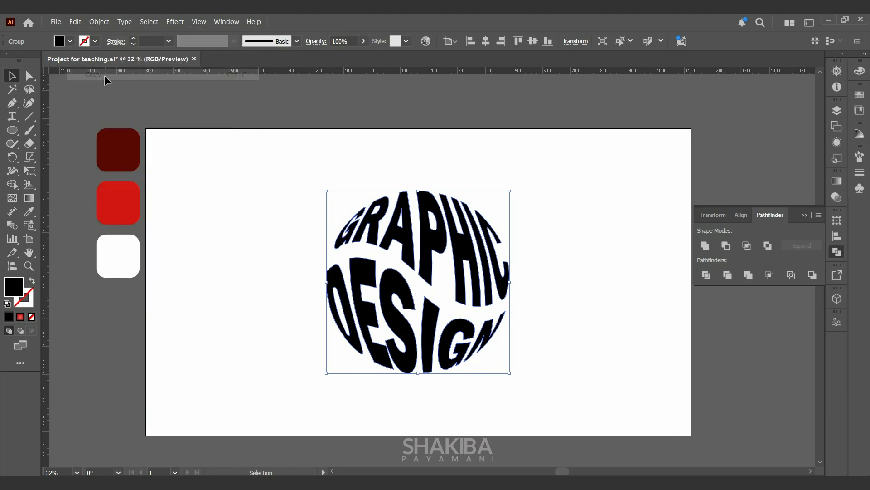
click(75, 21)
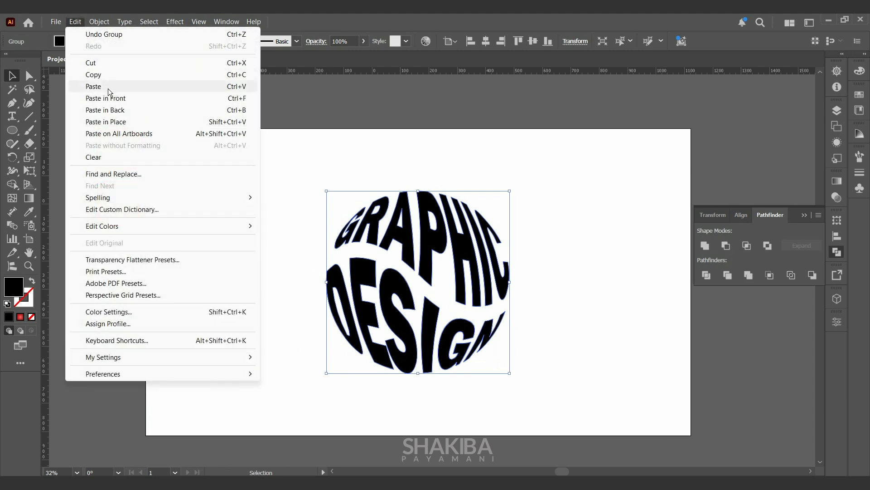
click(109, 122)
click(78, 22)
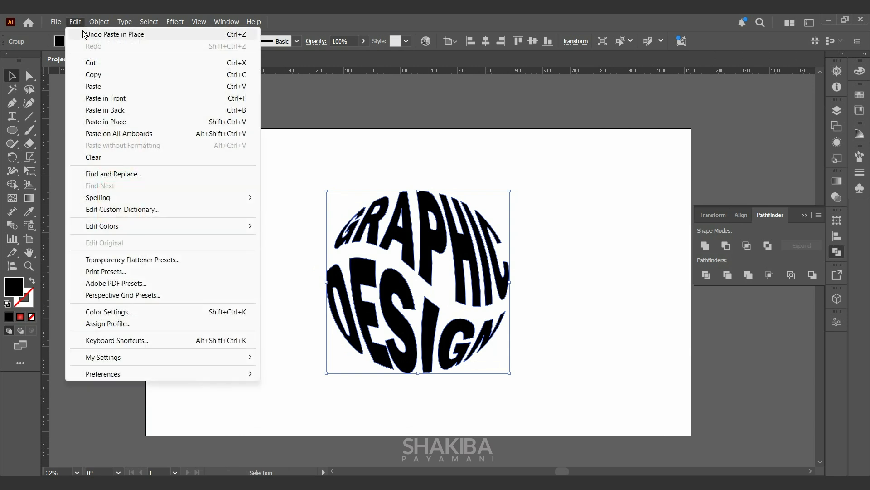
click(107, 123)
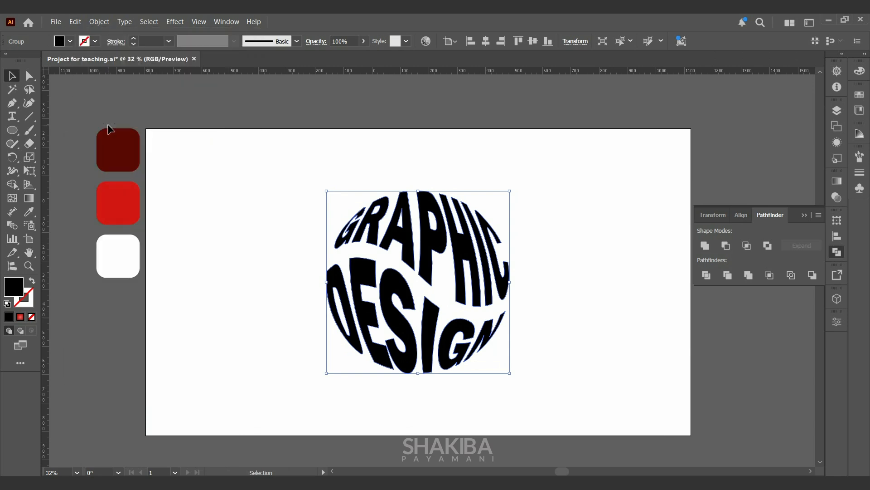
Recolor the topmost copy of the word group with the white swatch and hide that copy
click(811, 215)
click(836, 110)
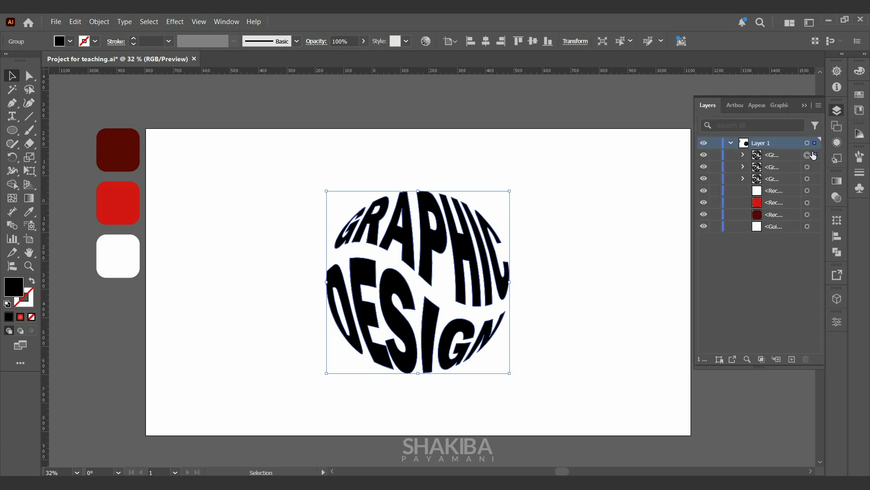
click(787, 157)
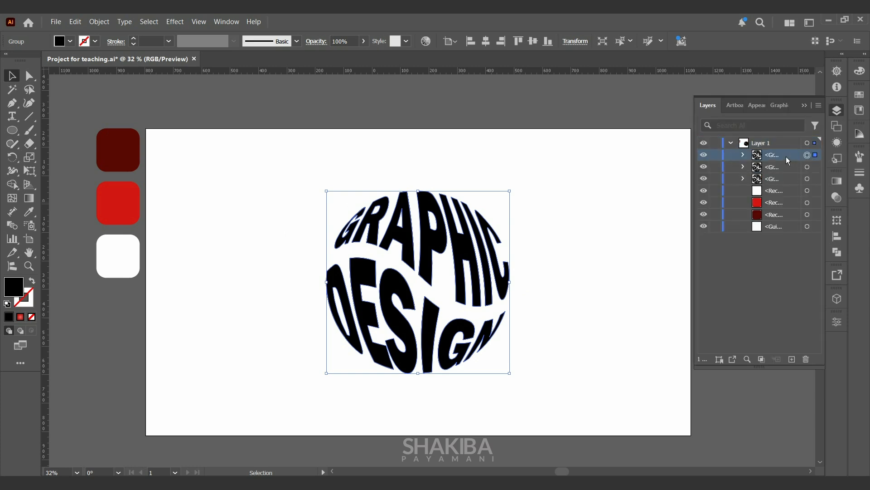
click(26, 214)
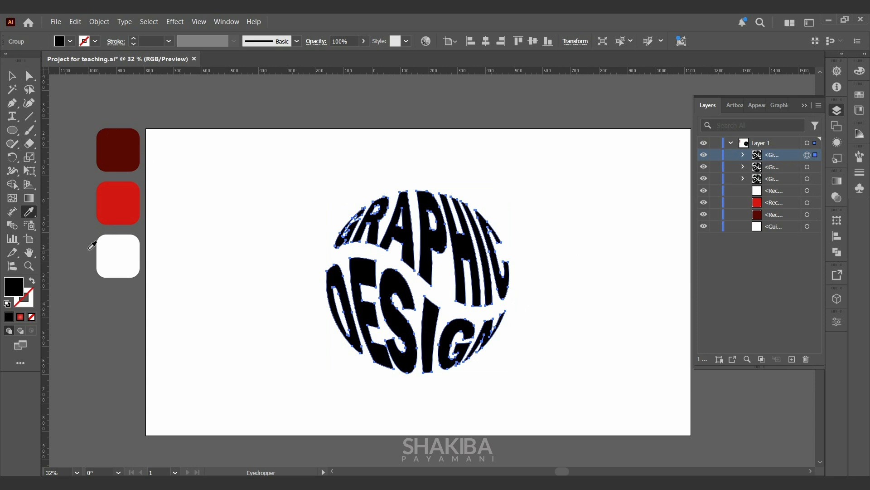
click(120, 253)
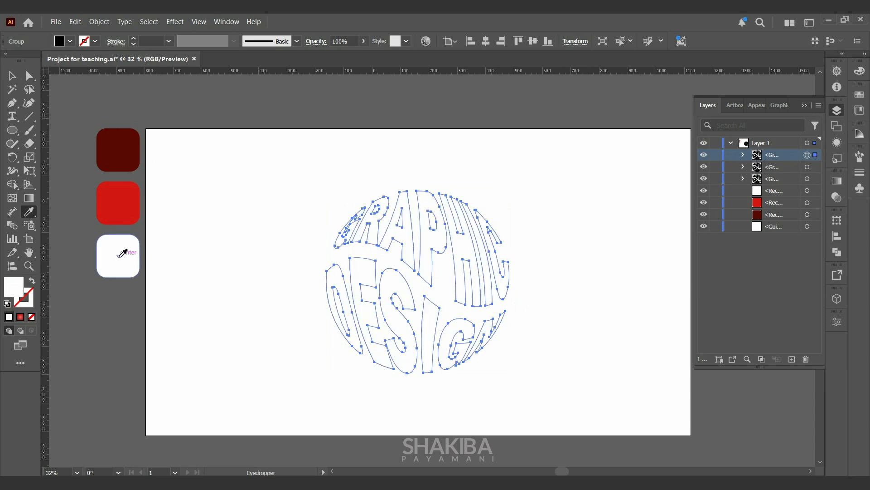
click(704, 156)
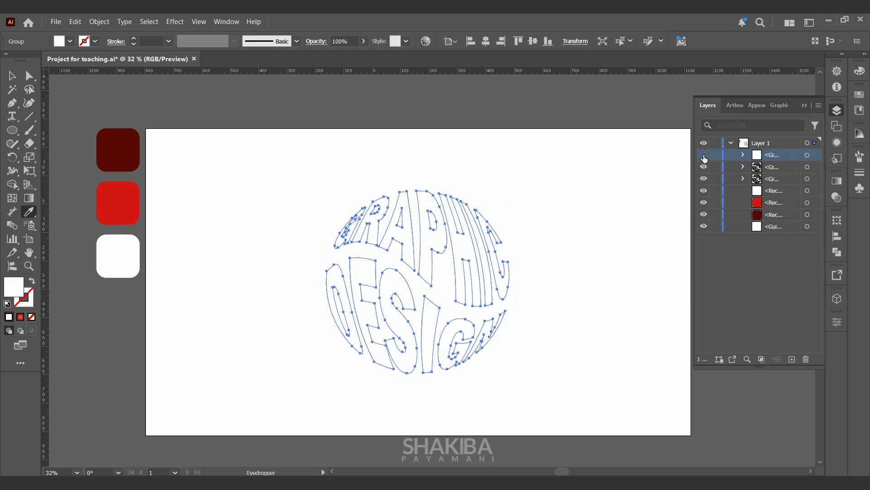
Recolor the middle word group with the bright red swatch and the bottom word group with the dark red swatch
click(807, 168)
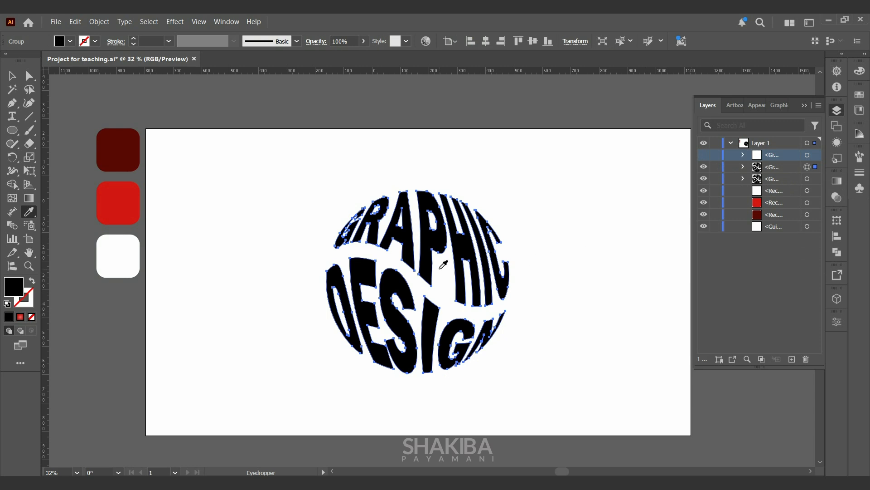
click(119, 203)
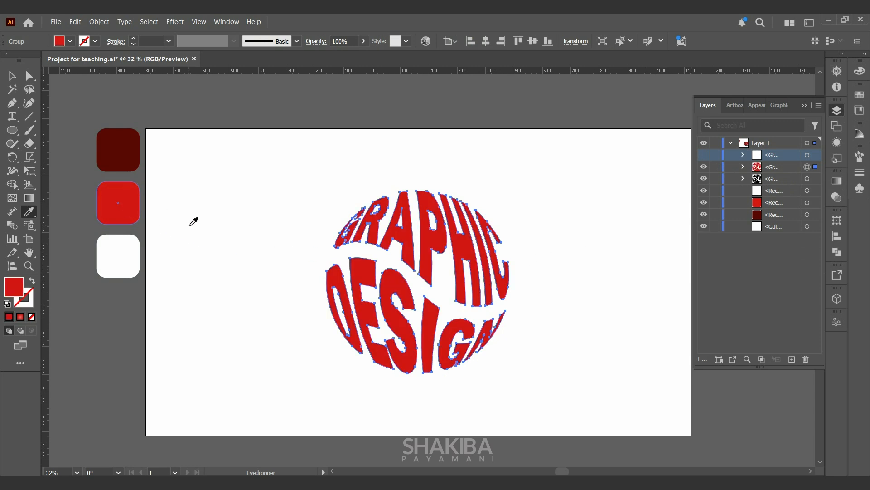
click(807, 180)
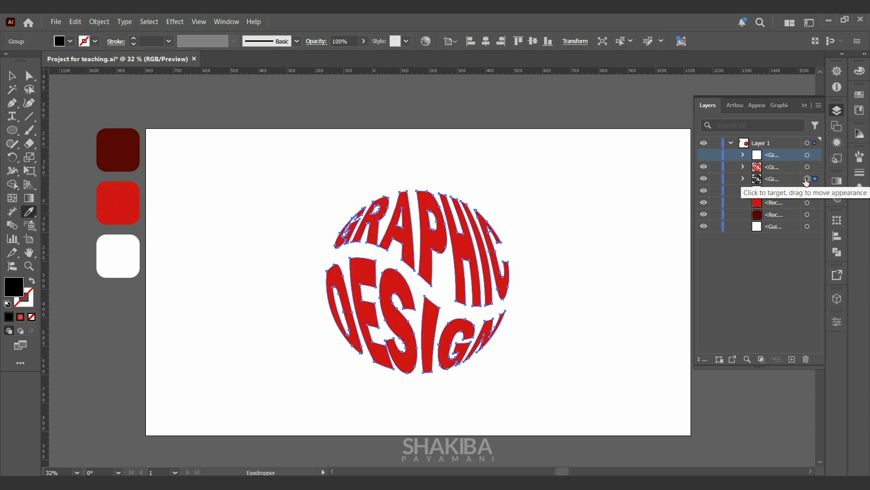
click(129, 159)
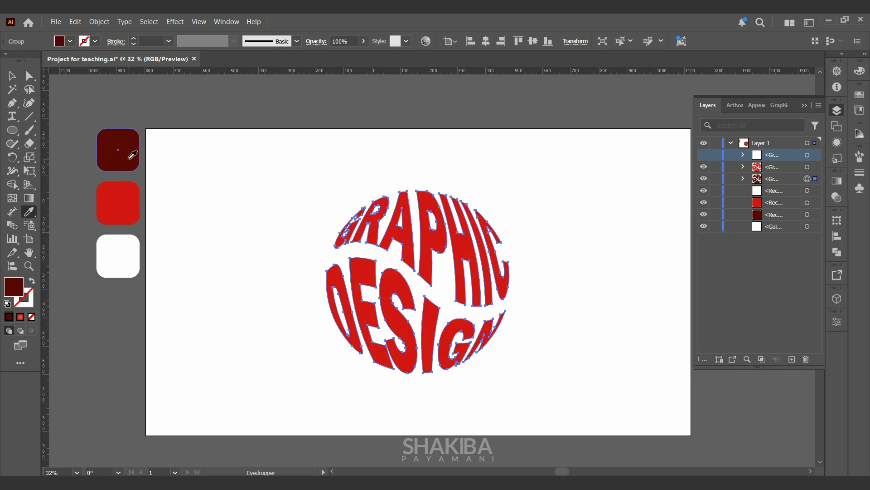
Scale the dark red word group down proportionally about its center to roughly a third of its size
key(v)
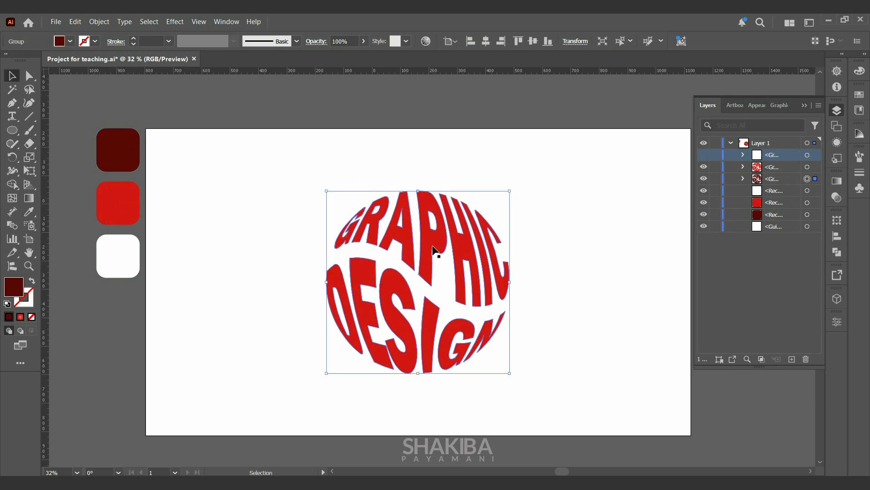
click(781, 180)
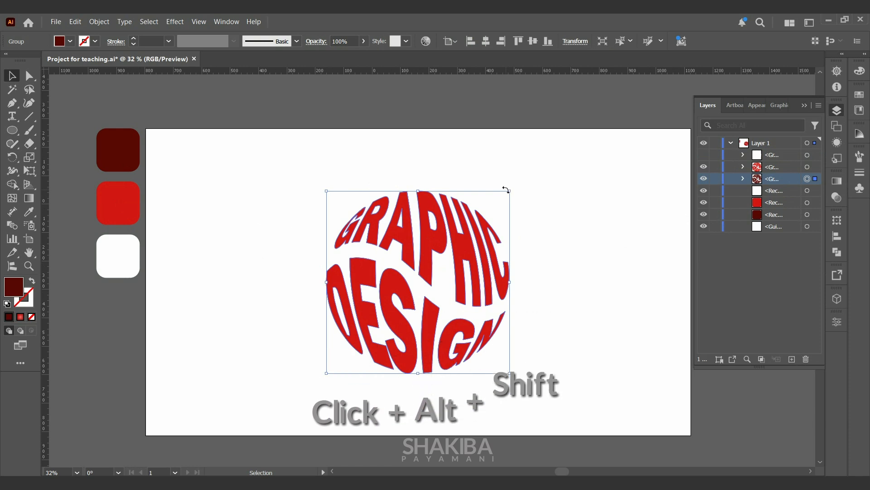
drag(510, 191, 447, 254)
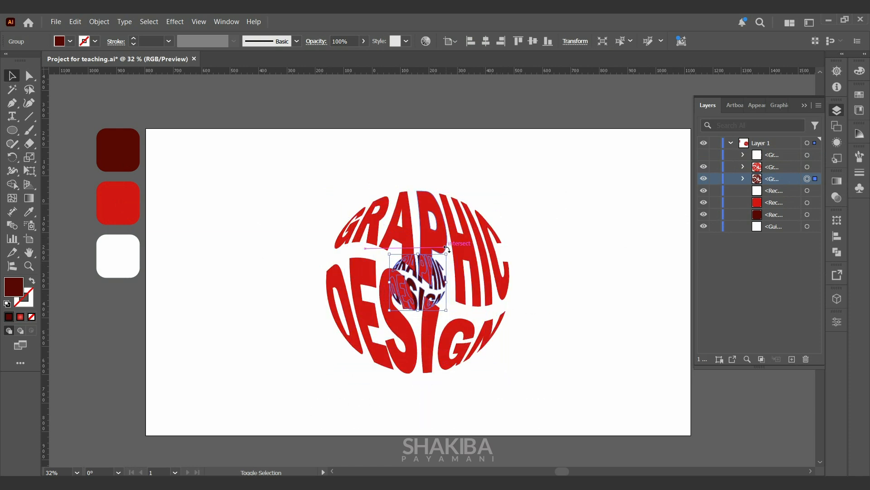
Select both the bright red group and the small dark red group and make a blend between them
drag(414, 173, 446, 335)
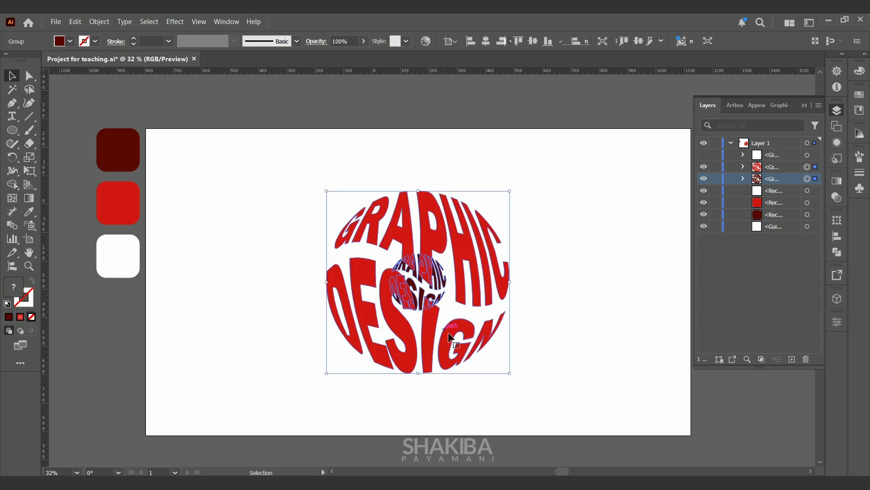
click(99, 22)
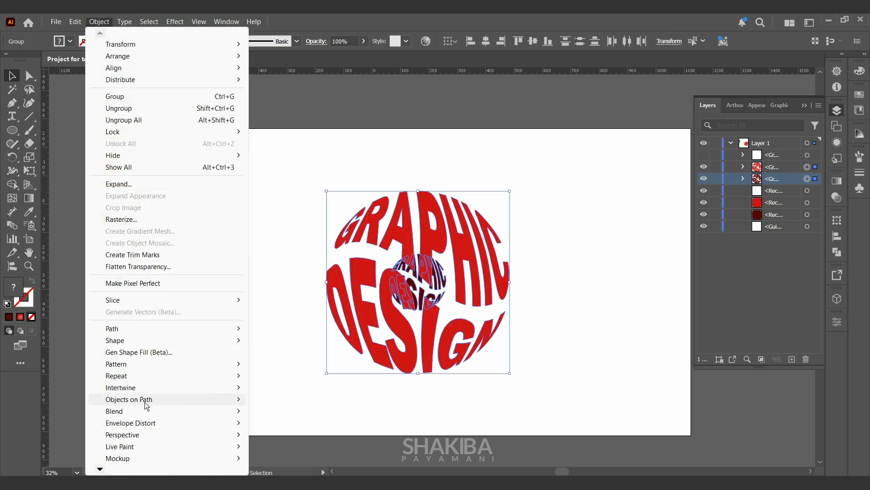
mouse_move(147, 413)
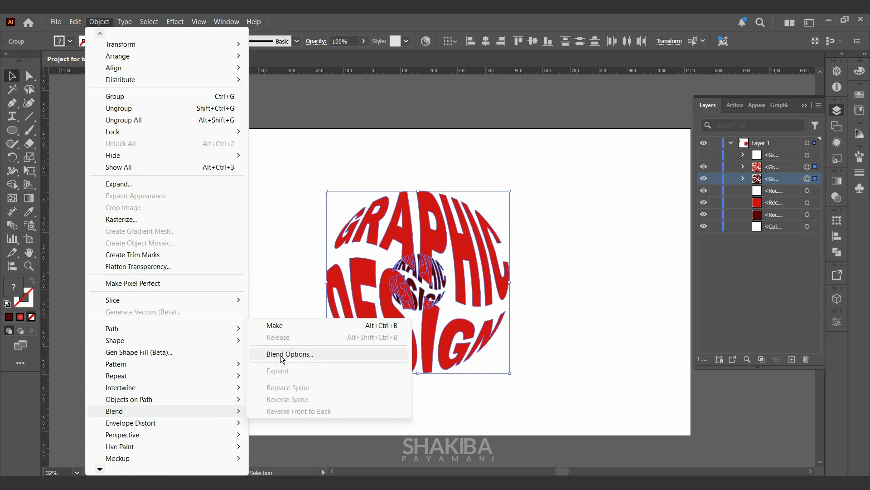
click(276, 326)
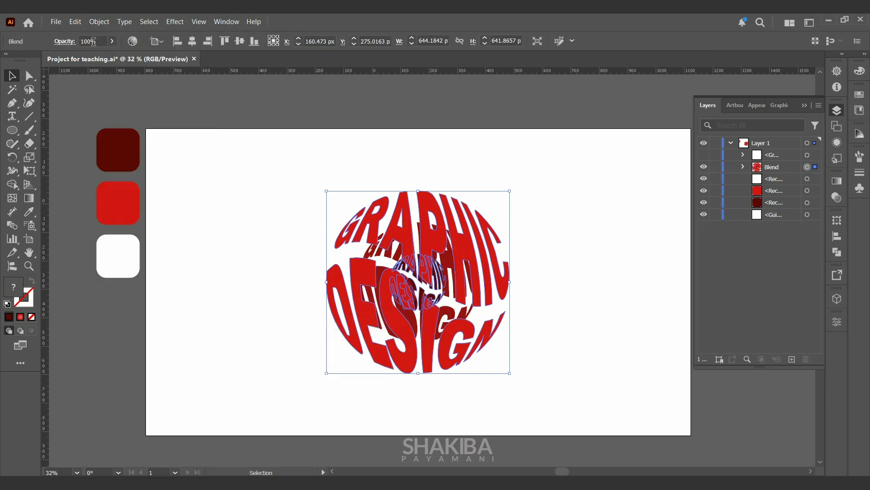
Set the blend spacing to Specified Steps with 70 steps, and show the hidden white word group again
click(97, 22)
mouse_move(146, 414)
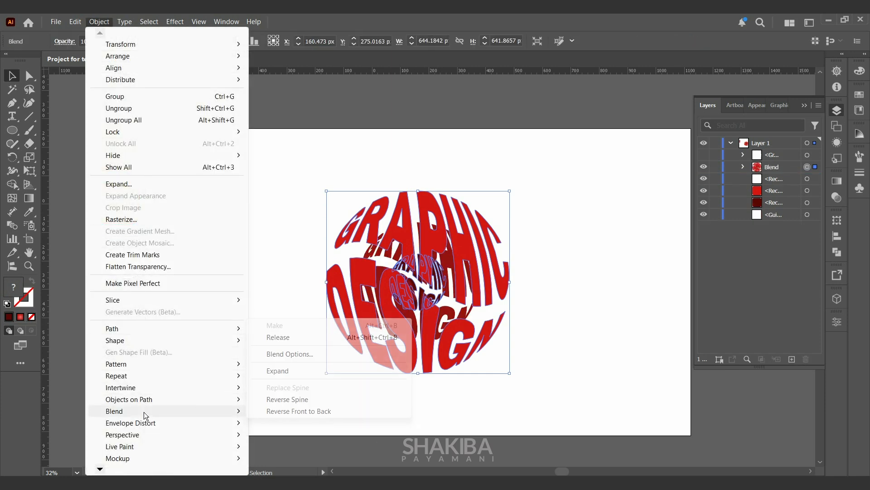
click(272, 354)
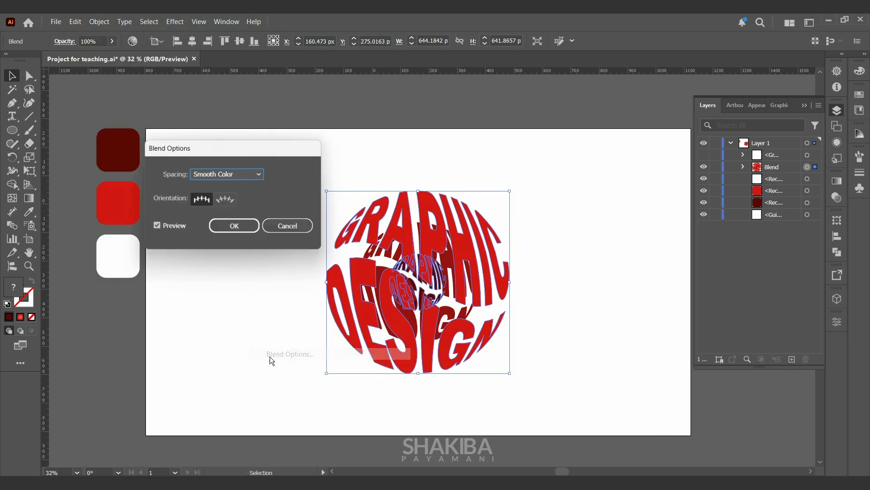
click(237, 175)
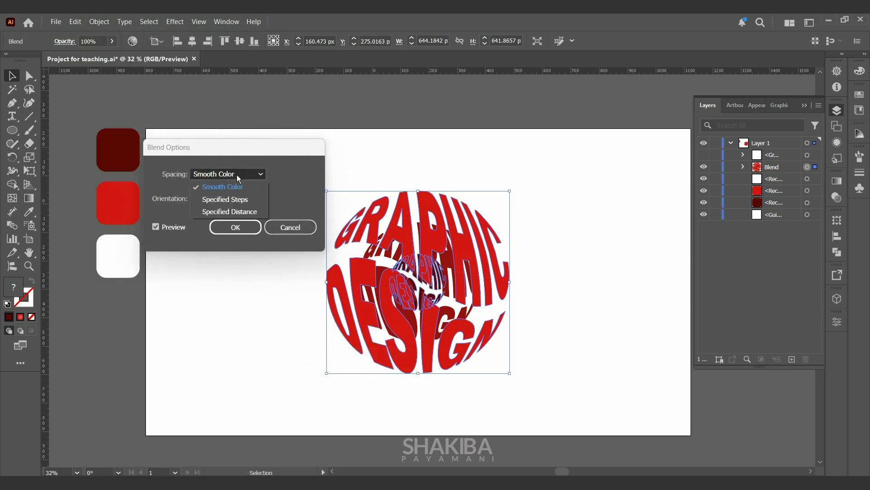
click(243, 200)
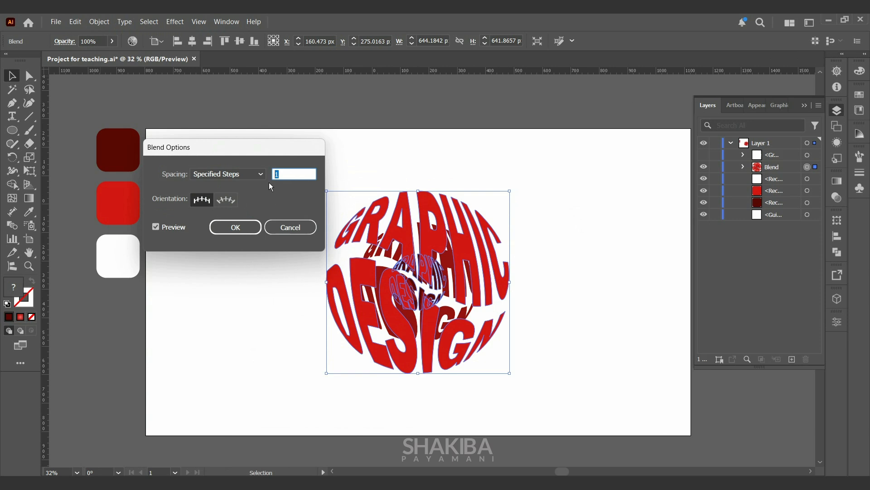
text(70)
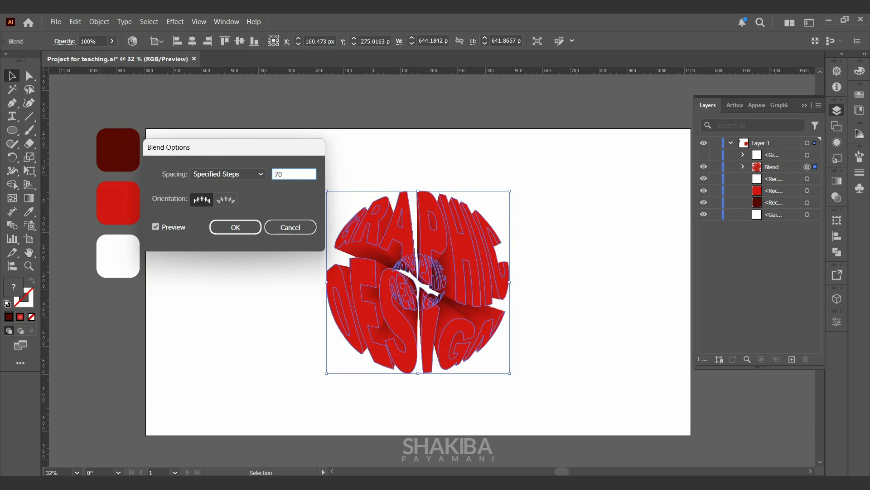
key(Return)
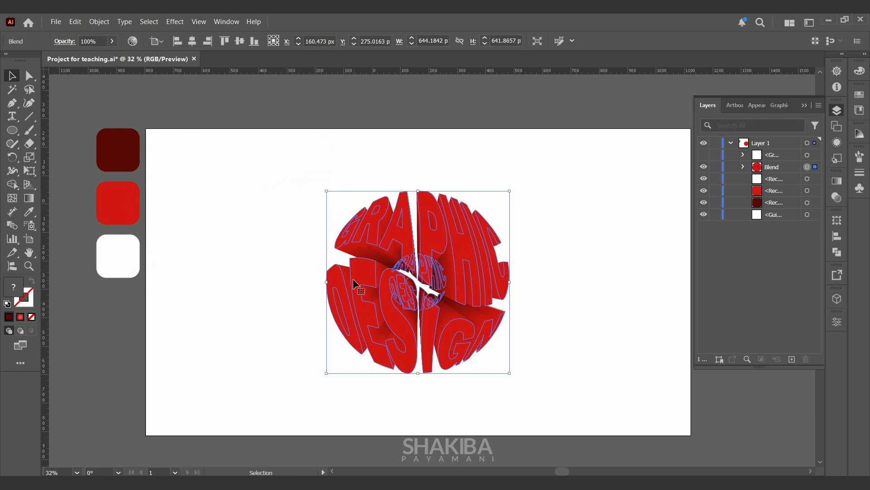
click(704, 156)
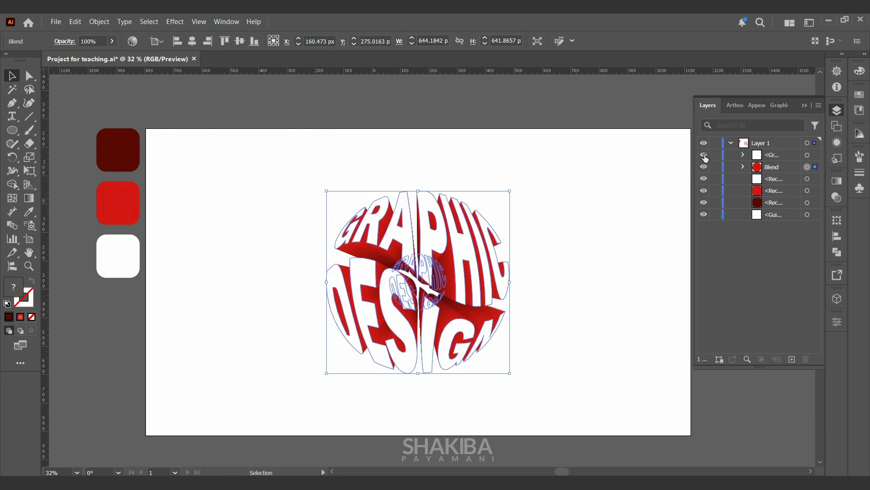
Nudge the small dark red group inside the blend, align it to the vertical center, and deselect it
click(744, 166)
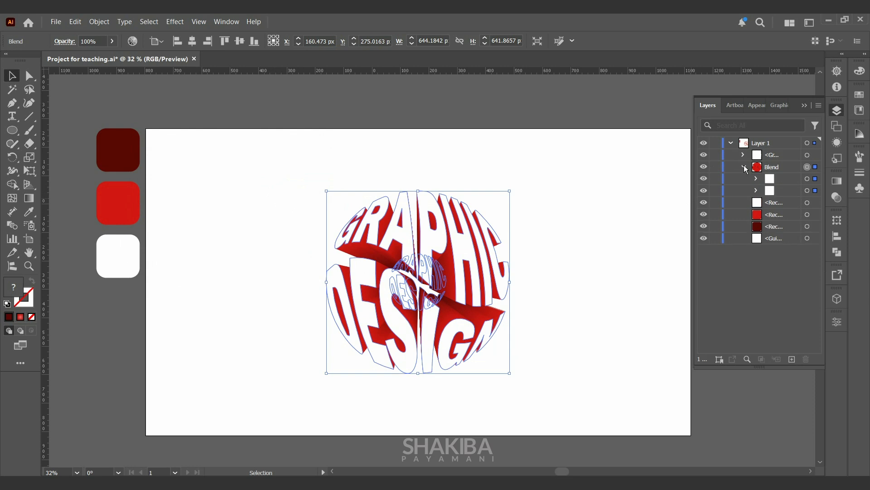
click(807, 191)
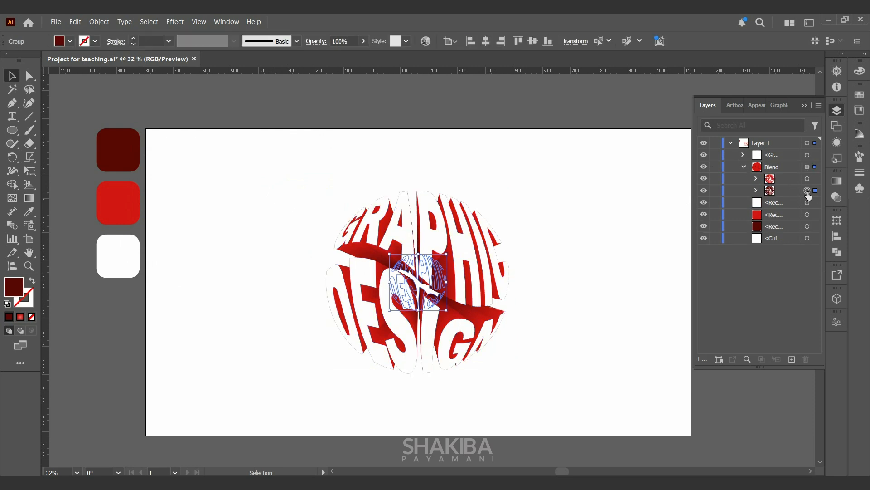
click(794, 191)
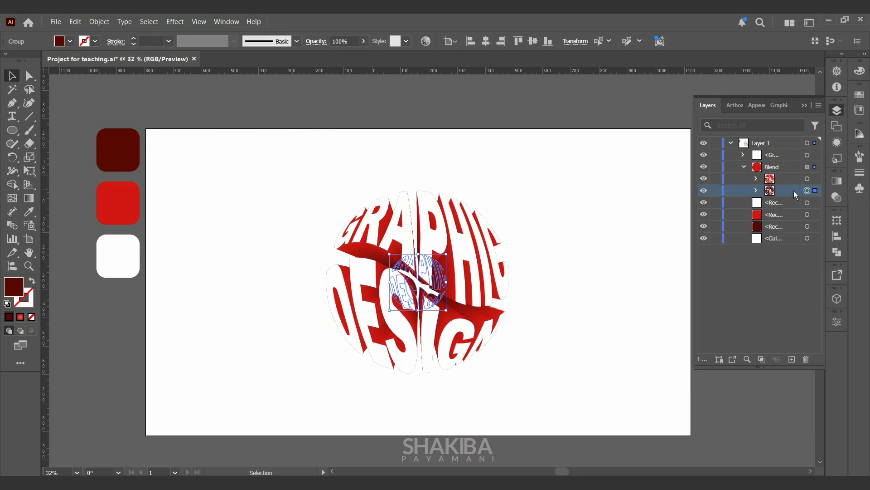
mouse_move(398, 276)
mouse_down()
mouse_move(393, 295)
mouse_move(436, 323)
mouse_move(460, 277)
mouse_move(415, 244)
mouse_move(414, 261)
mouse_move(393, 277)
mouse_move(397, 267)
mouse_up()
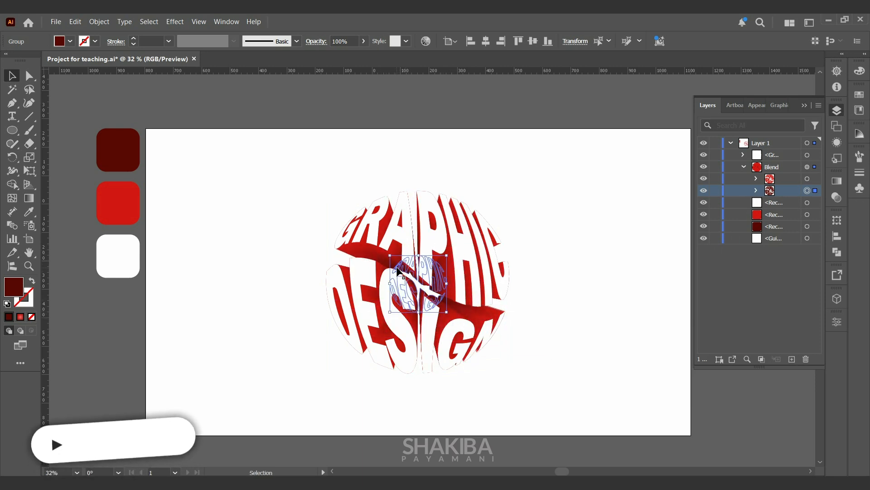
click(533, 41)
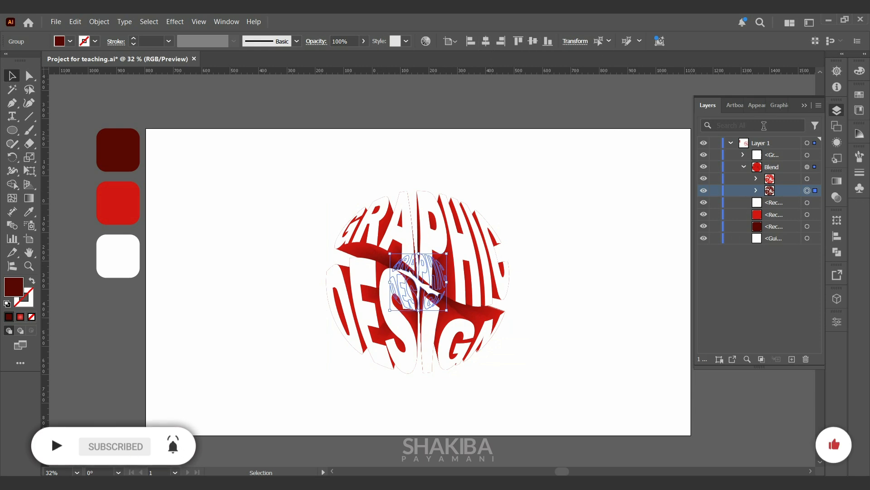
click(804, 106)
click(587, 157)
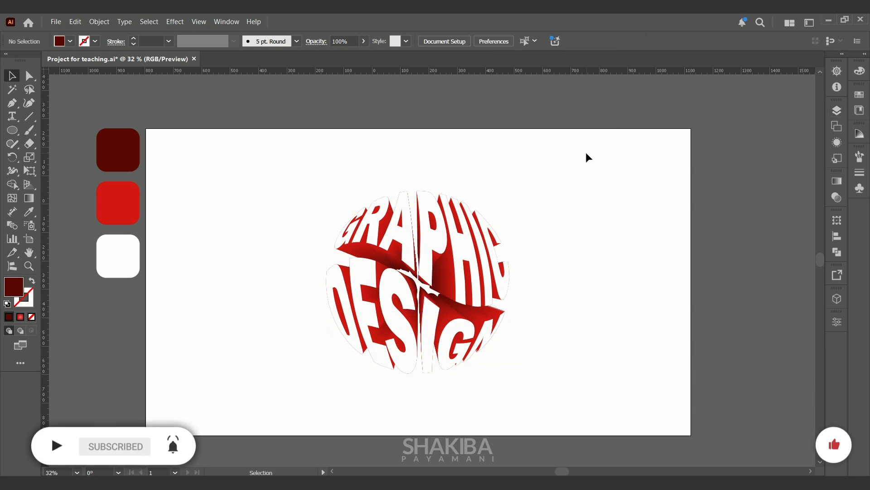
Draw a background rectangle slightly larger than the artboard and fill it with the bright red swatch color
drag(12, 130, 697, 386)
drag(507, 211, 524, 254)
key(v)
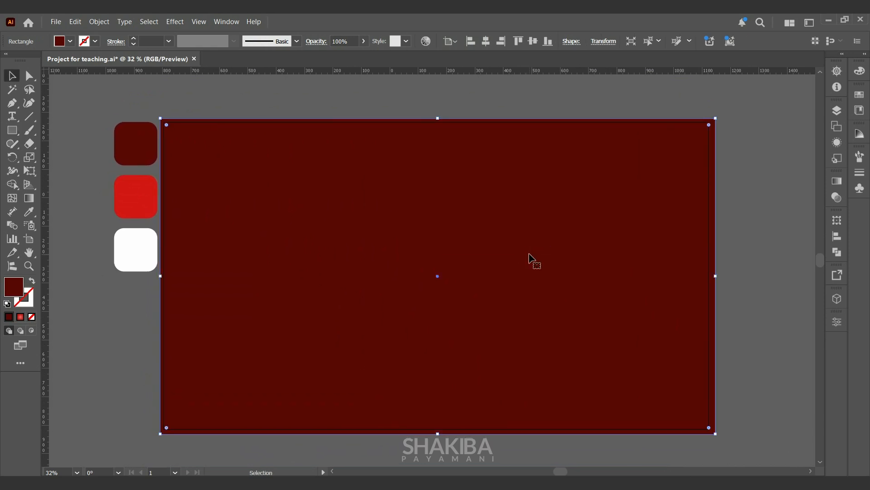
key(i)
click(136, 195)
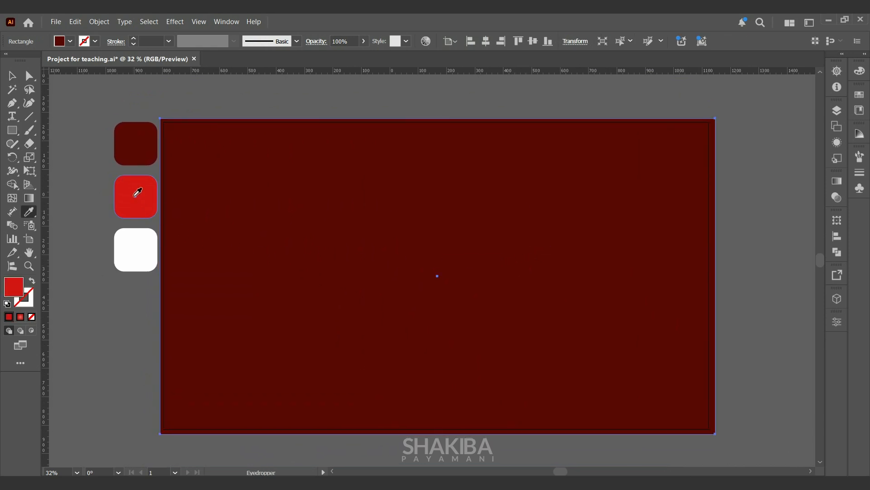
click(12, 76)
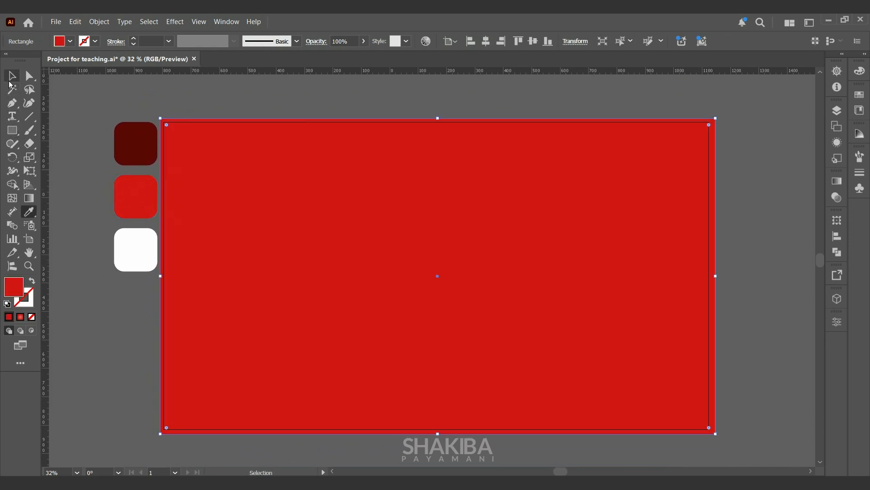
Send the red background rectangle to the back, behind the circular lettering, and clear the selection
right_click(290, 268)
mouse_move(398, 425)
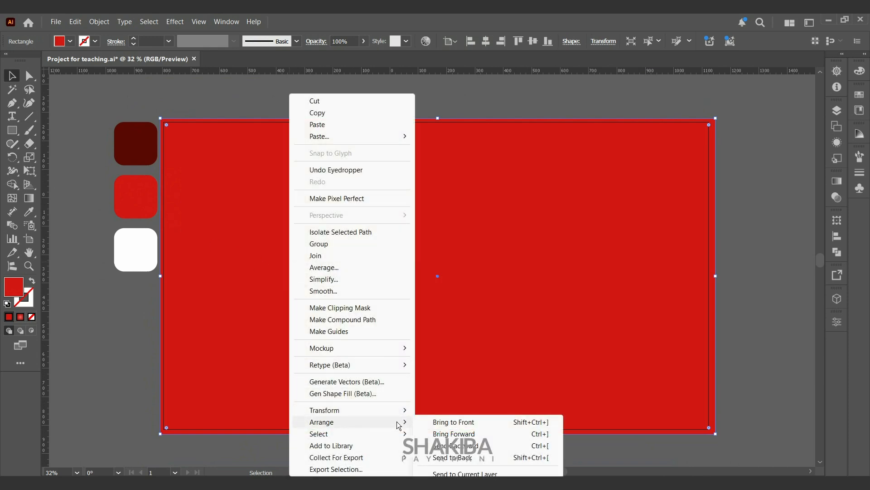
click(462, 456)
click(463, 452)
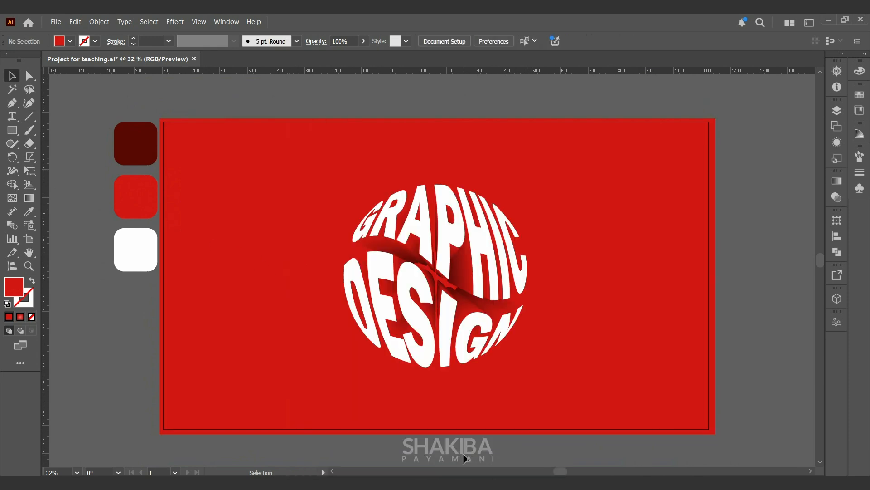